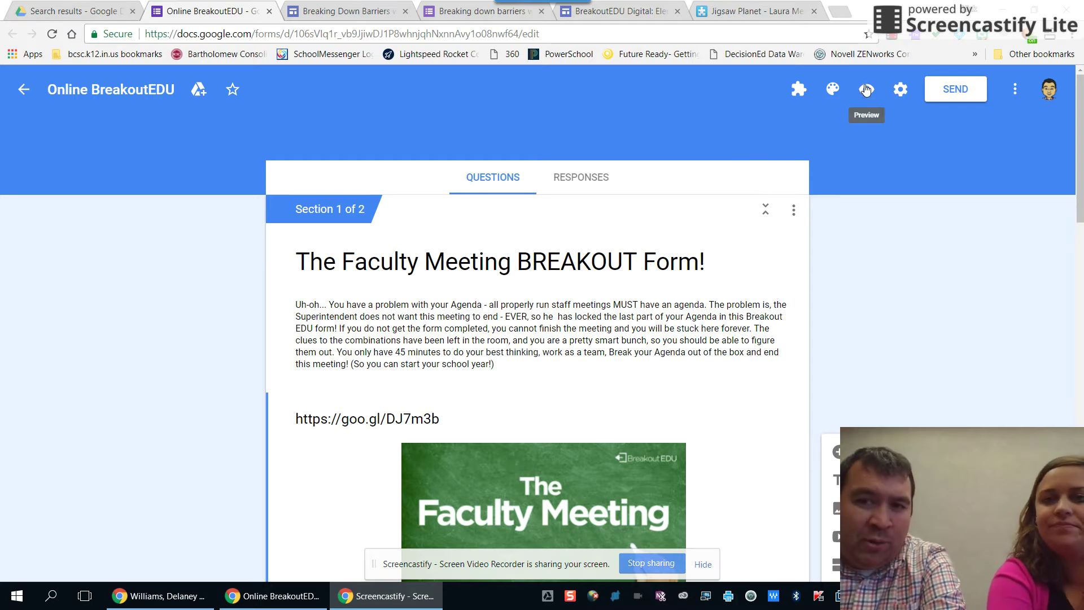
# - Remove the response validation from the Problem 1: 3 Digit Lock question and add it back as a blank rule
pyautogui.scroll(-2, 668, 240)
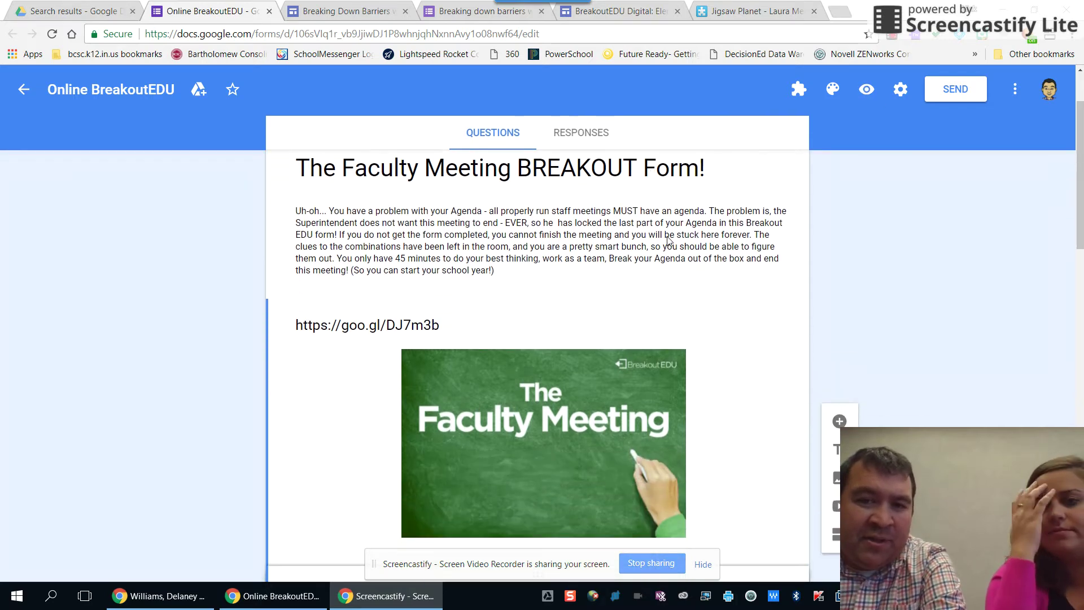
pyautogui.scroll(-2, 668, 240)
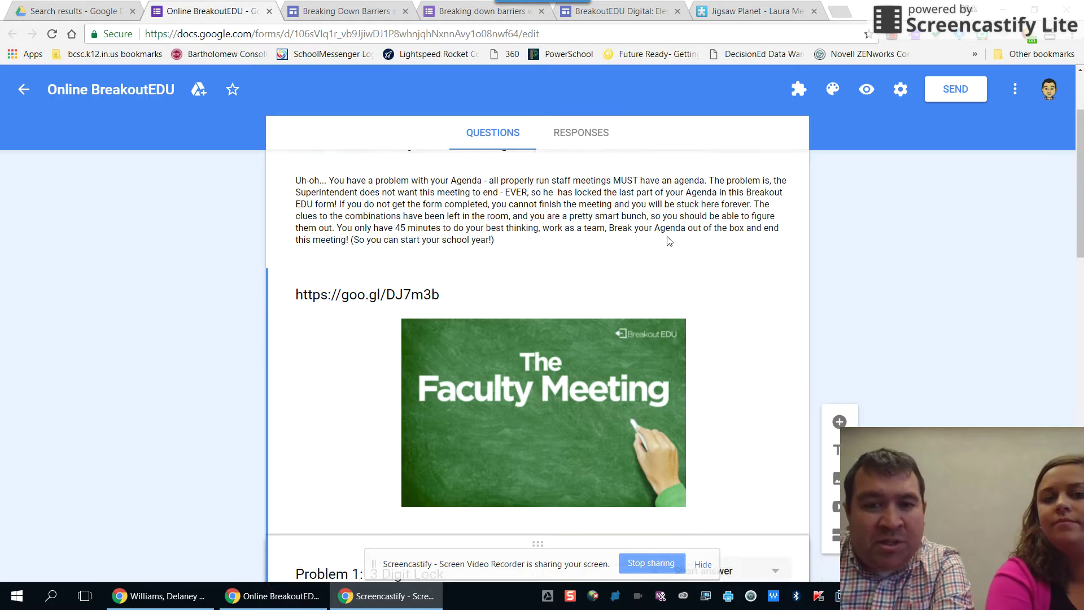
pyautogui.scroll(-2, 668, 241)
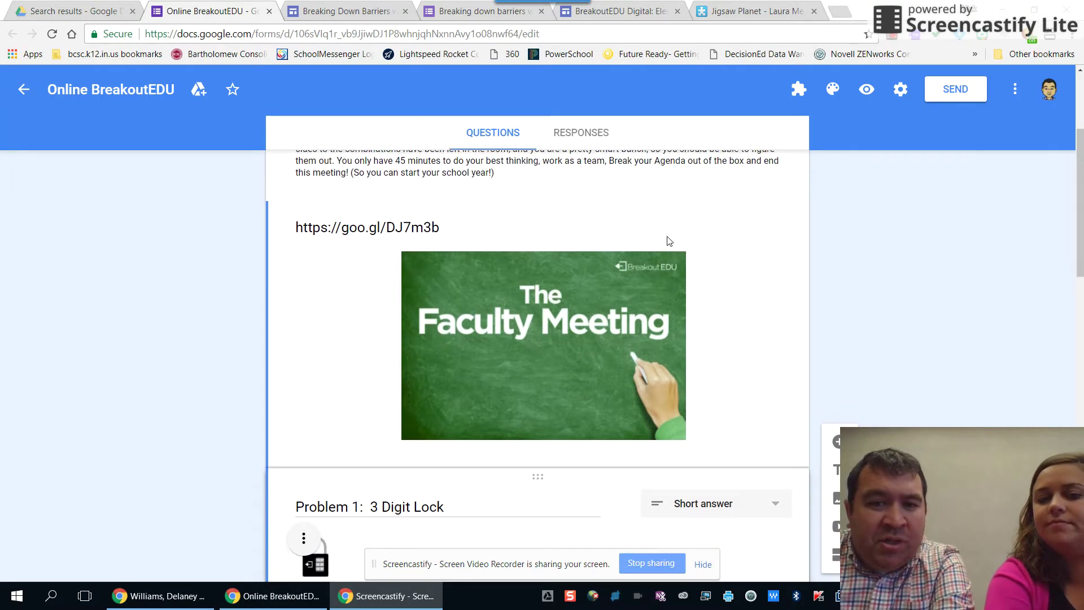
pyautogui.scroll(-3, 669, 241)
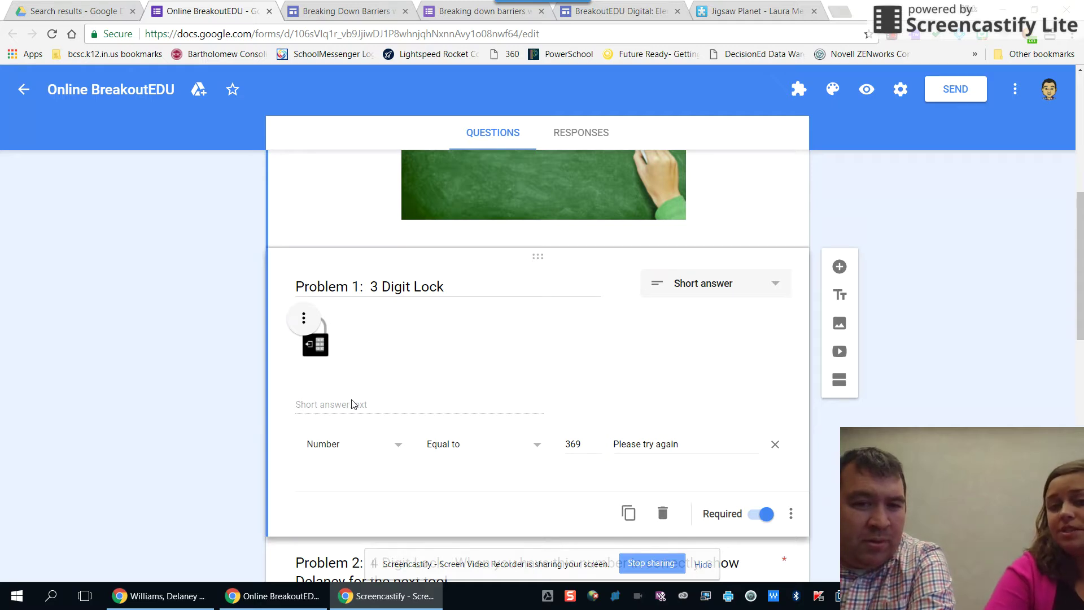
pyautogui.click(791, 523)
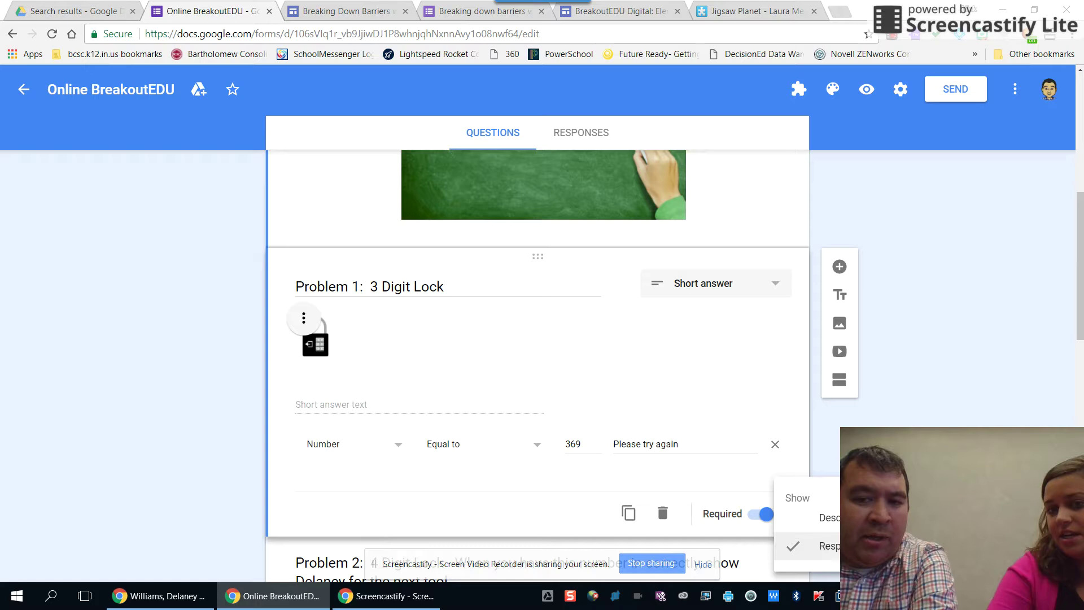
pyautogui.click(864, 546)
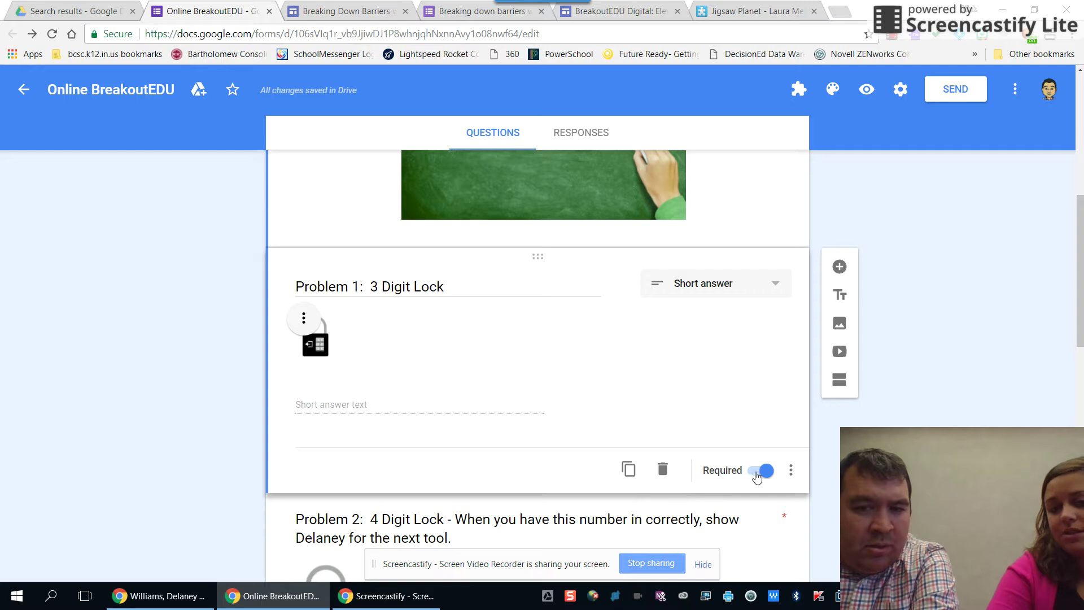
pyautogui.click(793, 477)
pyautogui.click(827, 546)
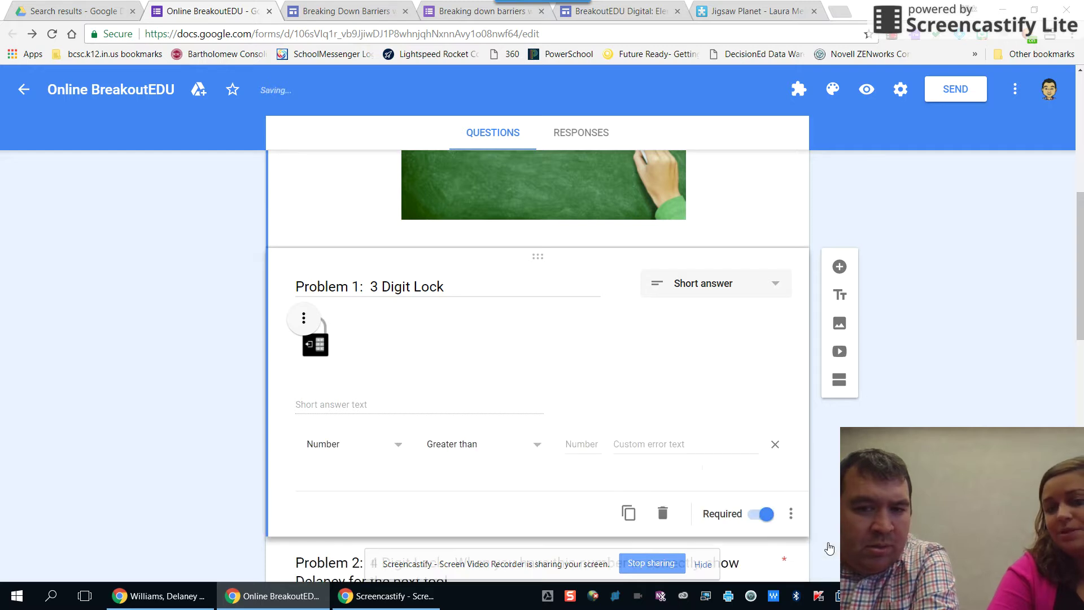
# - Set Problem 1's validation rule to accept only a Number Equal to 369
pyautogui.click(397, 446)
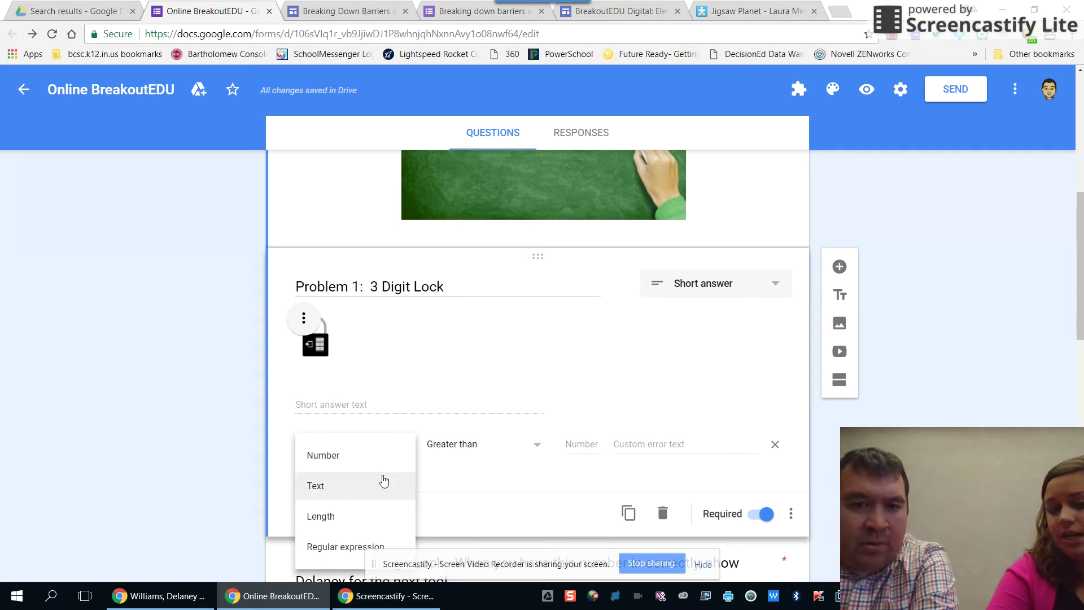
pyautogui.click(373, 456)
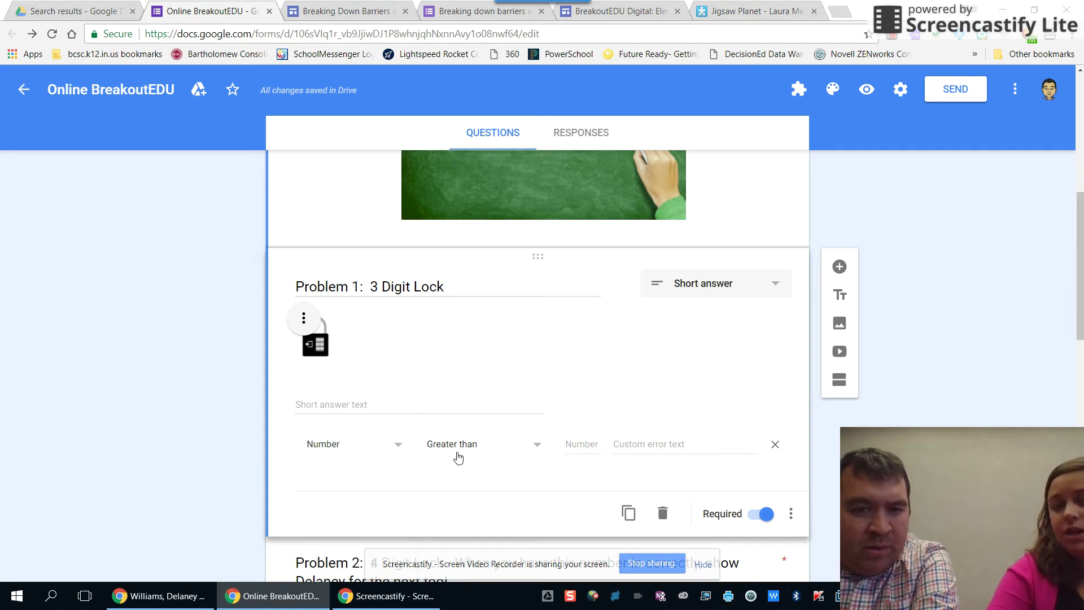
pyautogui.click(510, 452)
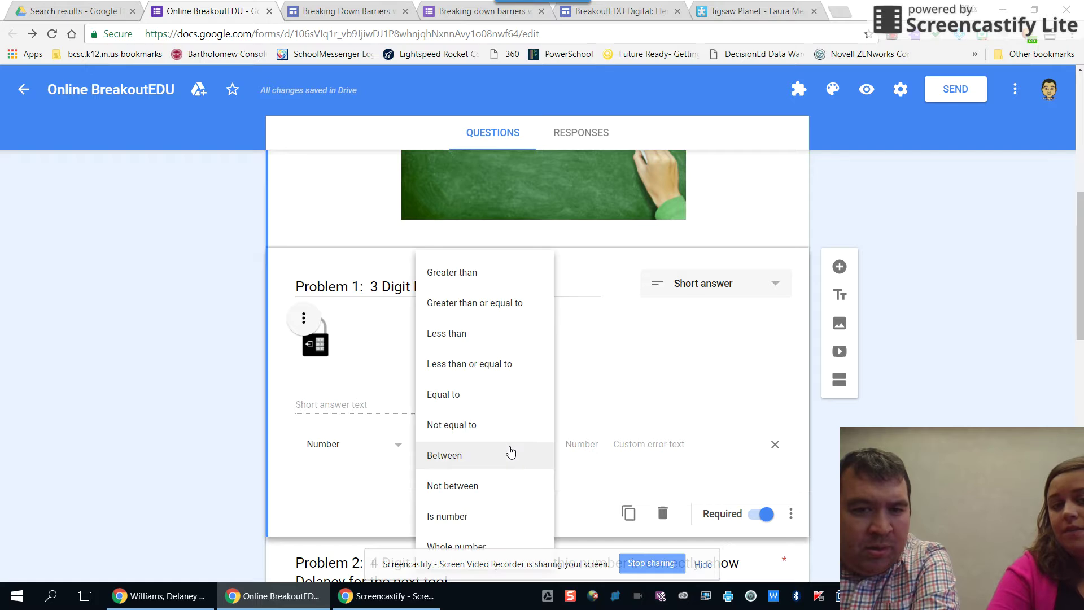
pyautogui.click(500, 406)
pyautogui.click(580, 446)
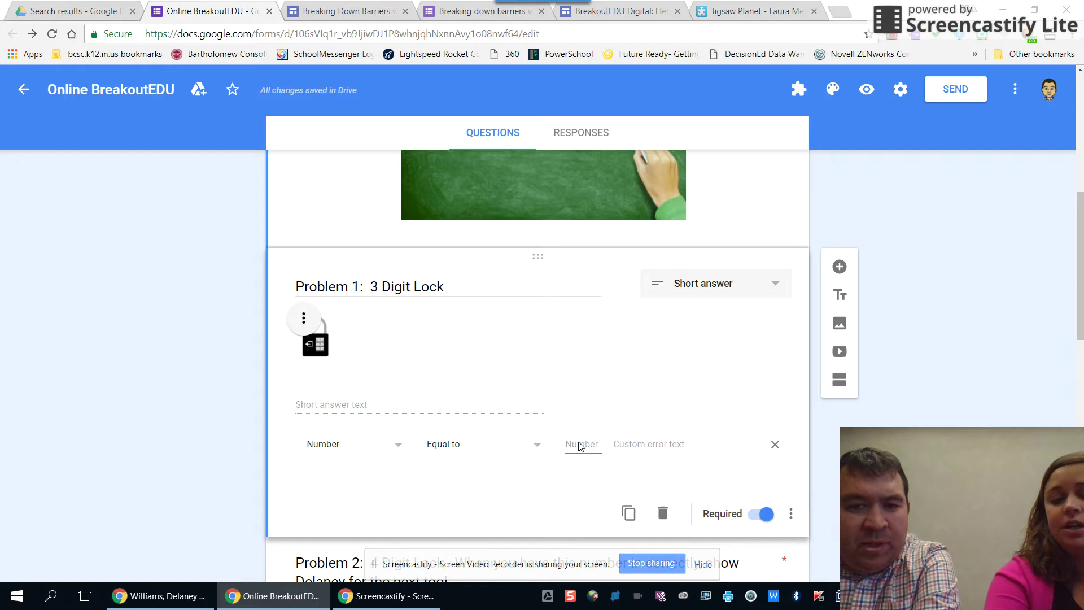
pyautogui.write('368')
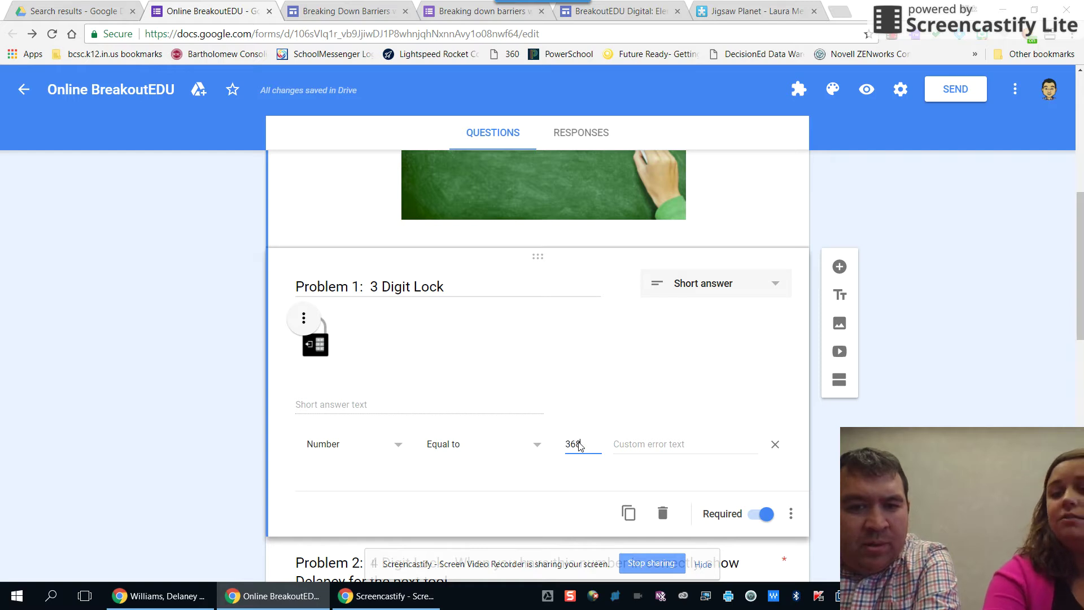
pyautogui.write('0')
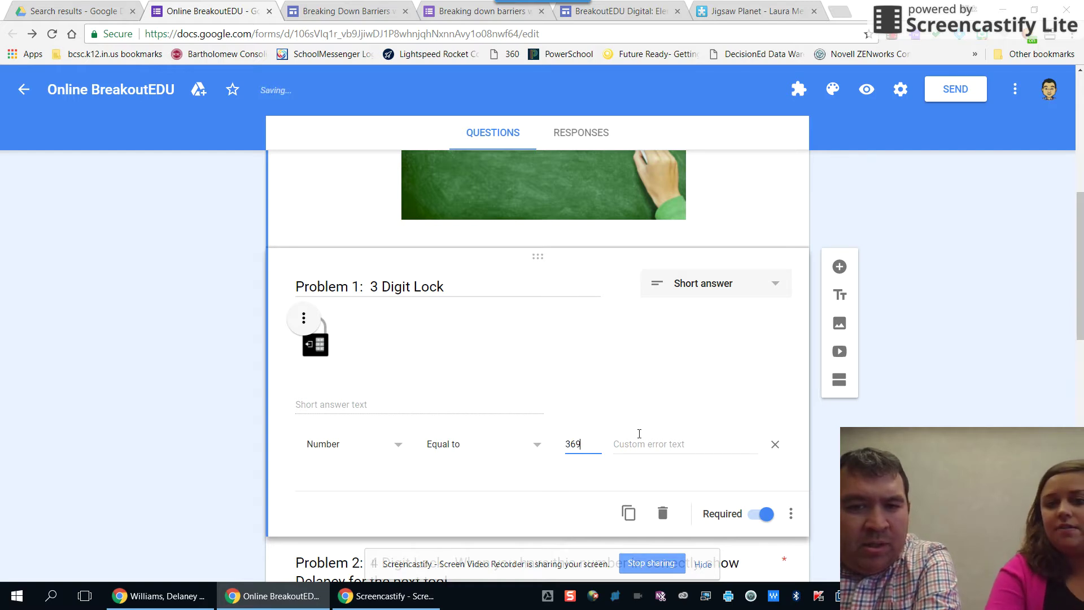
# - Set the custom error text of Problem 1's validation rule to "Try again!"
pyautogui.click(719, 406)
pyautogui.click(671, 450)
pyautogui.scroll(4, 670, 450)
pyautogui.scroll(-8, 672, 455)
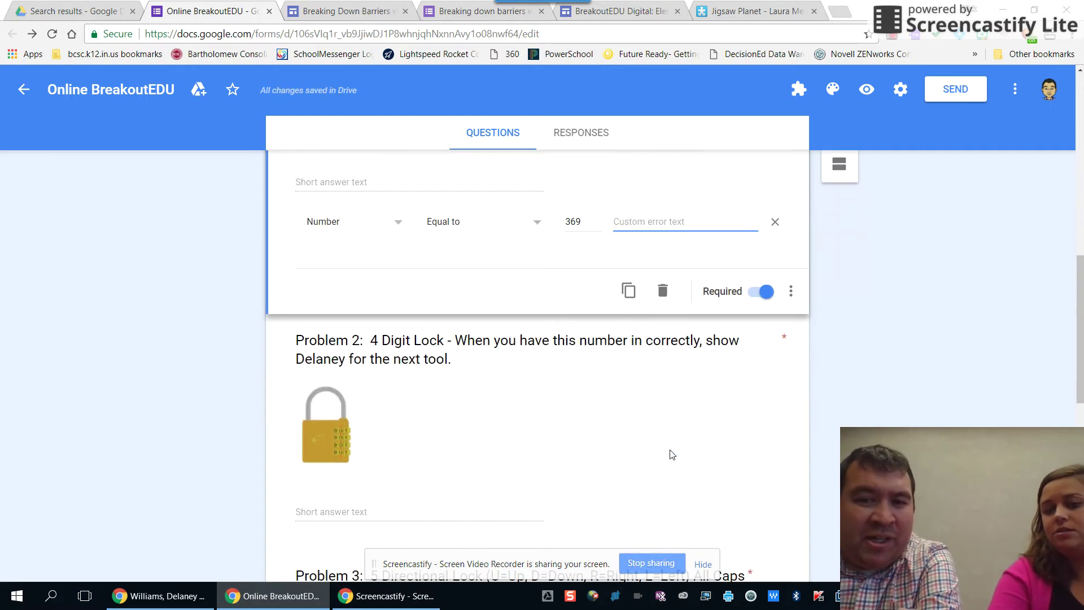
pyautogui.scroll(1, 672, 454)
pyautogui.write('Try again!')
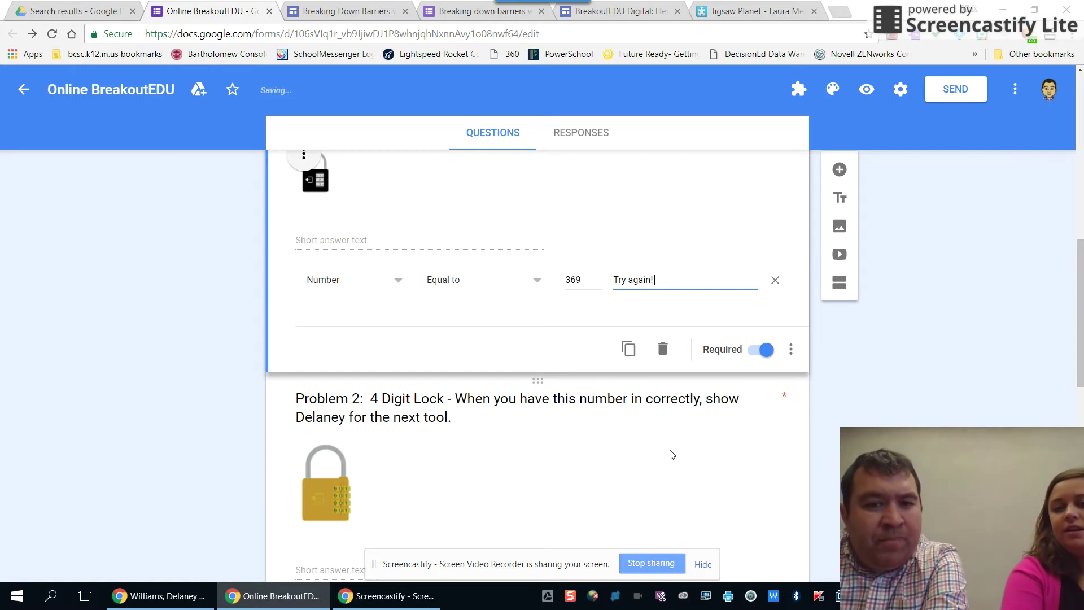
# - Open the Problem 3 directional lock and Problem 4 word puzzle questions to examine their text validation rules
pyautogui.scroll(-1, 643, 497)
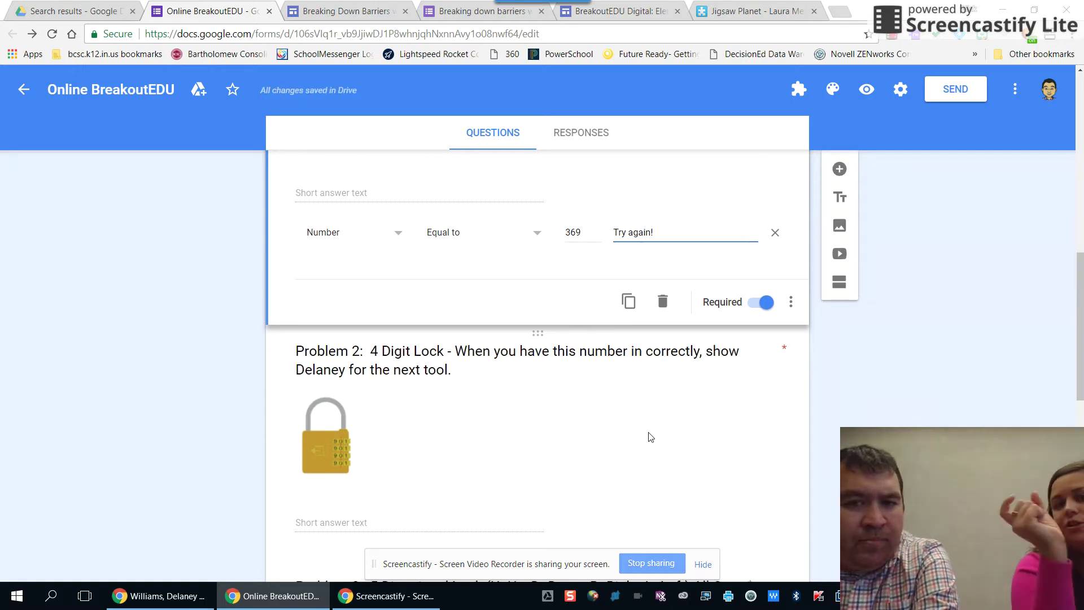
pyautogui.scroll(2, 649, 436)
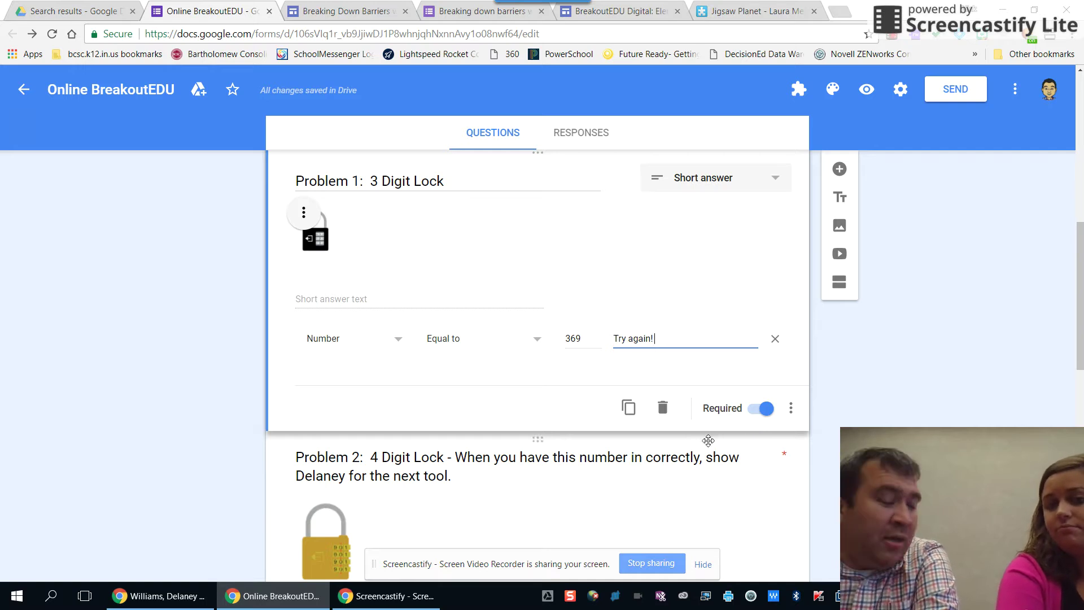
pyautogui.scroll(-6, 676, 472)
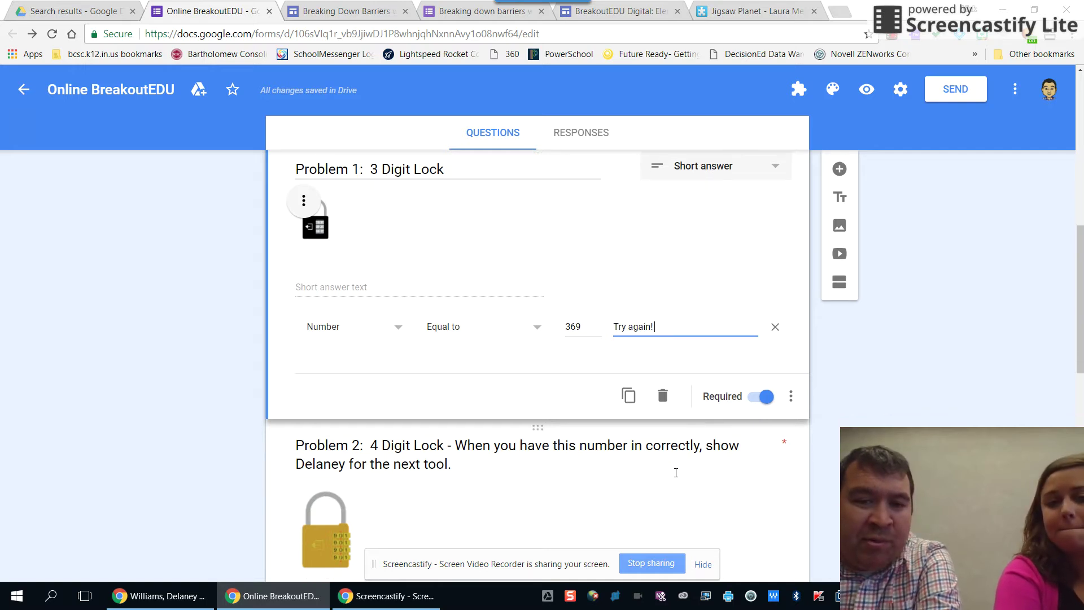
pyautogui.scroll(-3, 677, 477)
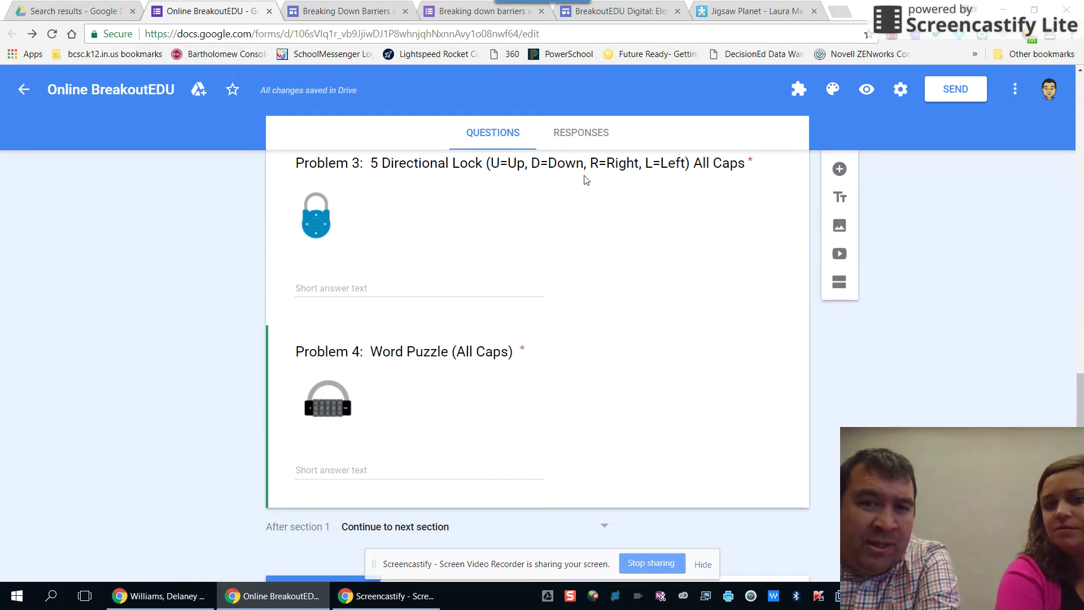
pyautogui.click(363, 290)
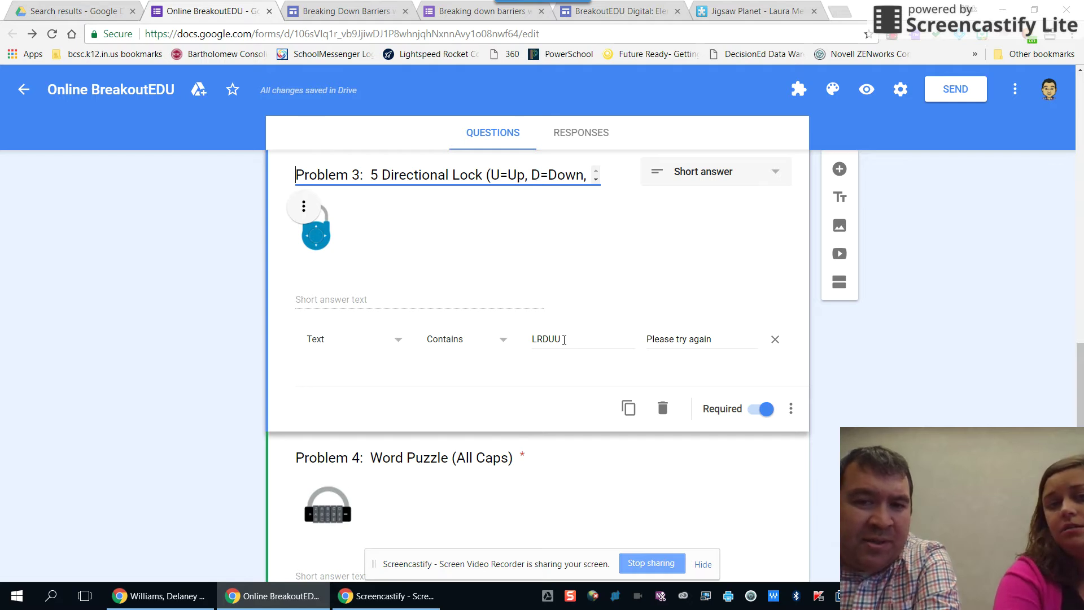
pyautogui.scroll(-4, 552, 387)
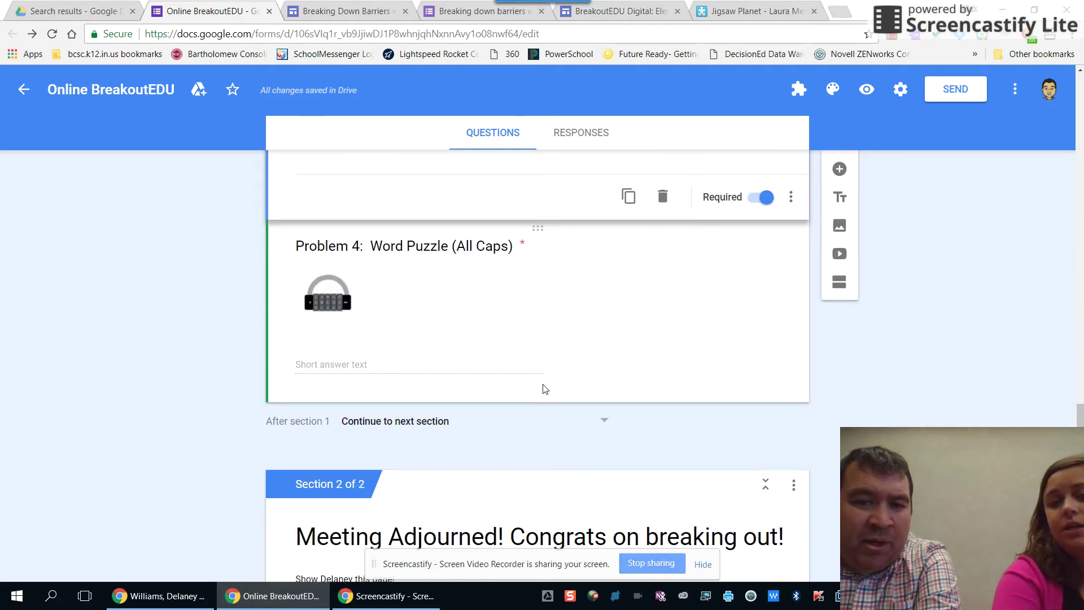
pyautogui.click(534, 368)
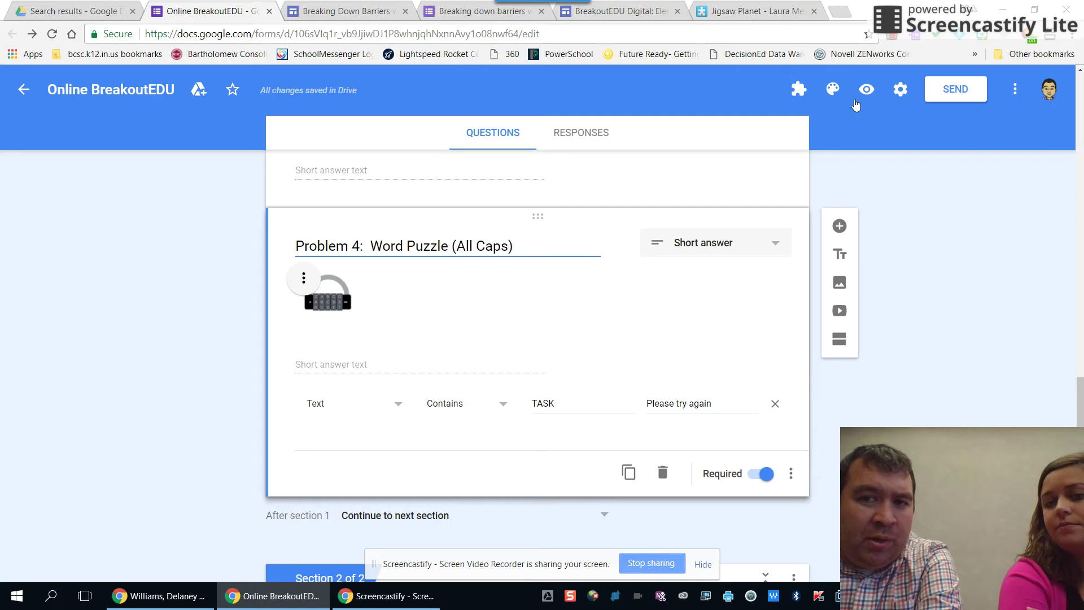
# - Preview the form, try to advance to the next section with every answer left blank, and return to the form editor
pyautogui.click(865, 97)
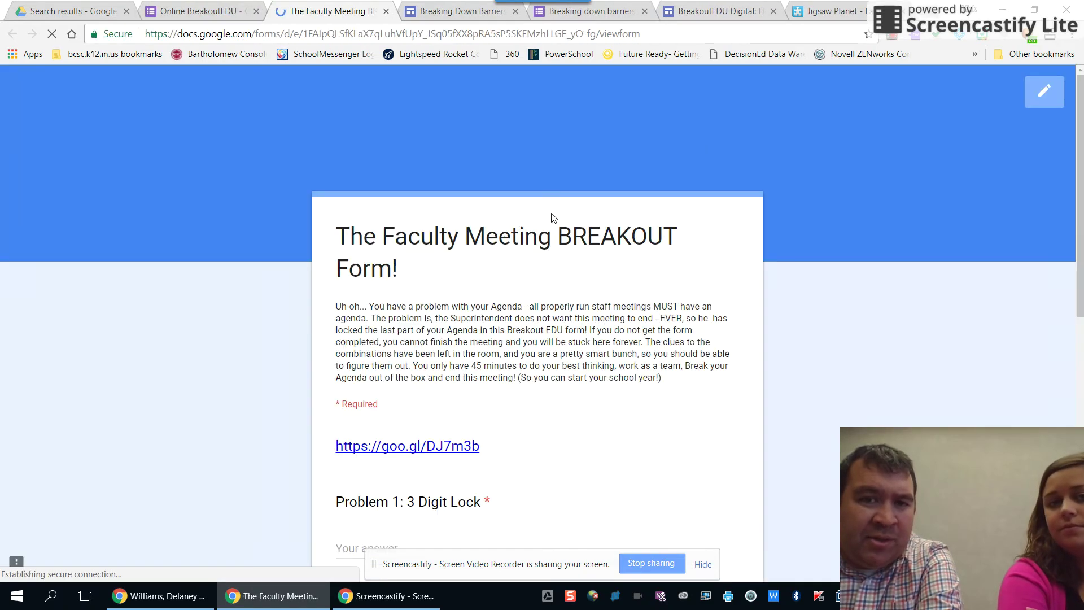
pyautogui.scroll(-8, 513, 293)
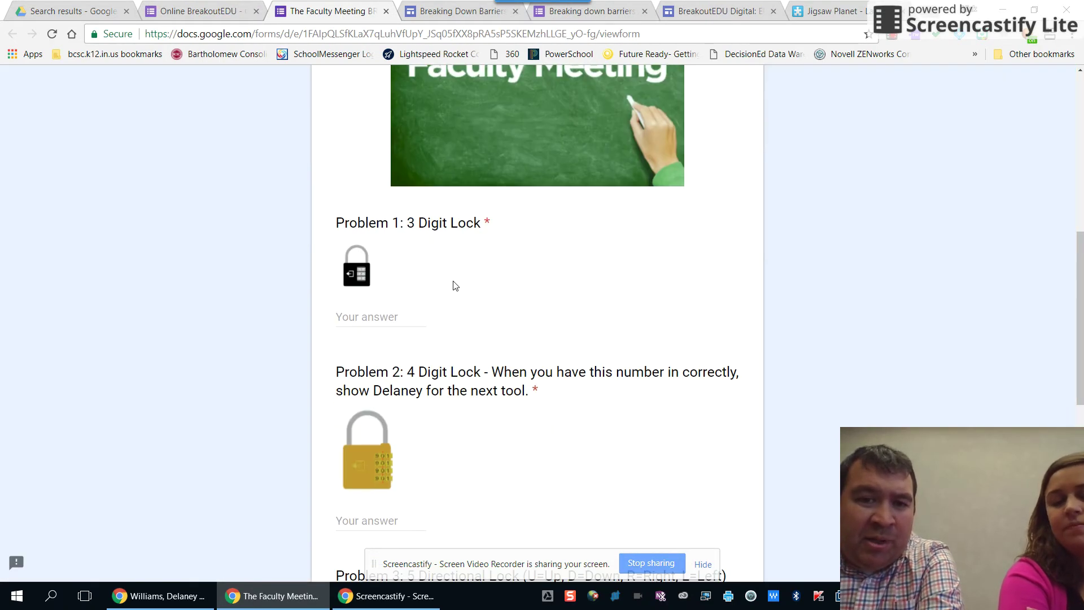
pyautogui.scroll(-9, 398, 320)
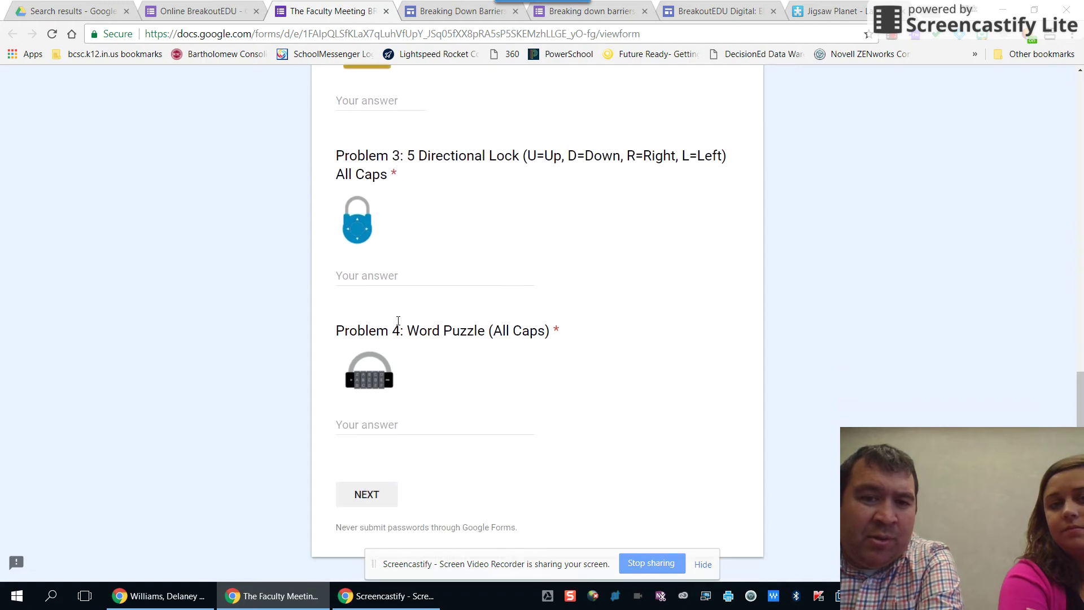
pyautogui.click(365, 409)
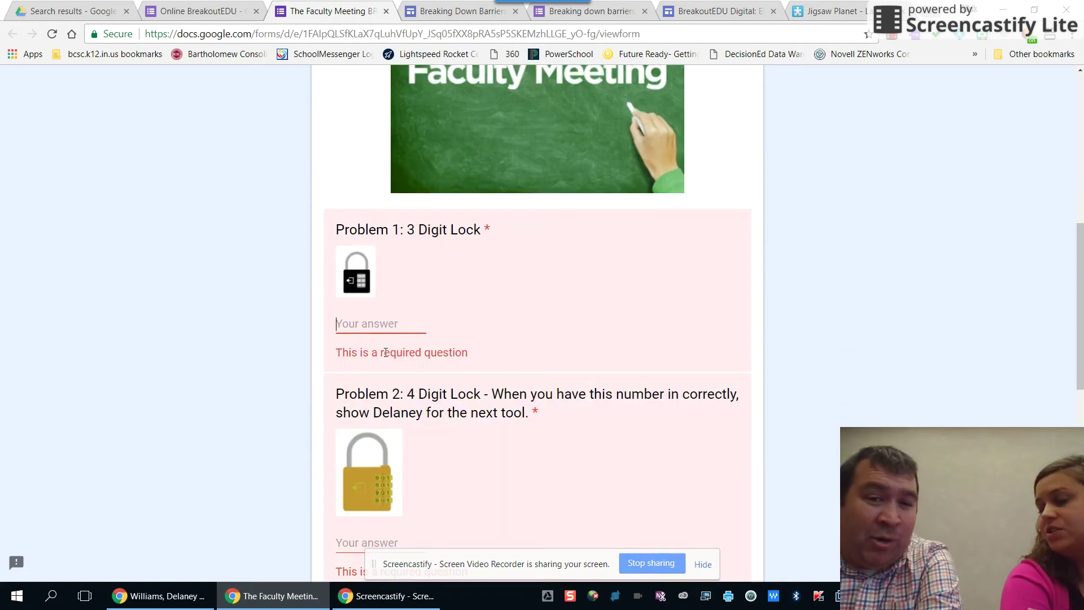
pyautogui.scroll(-10, 386, 352)
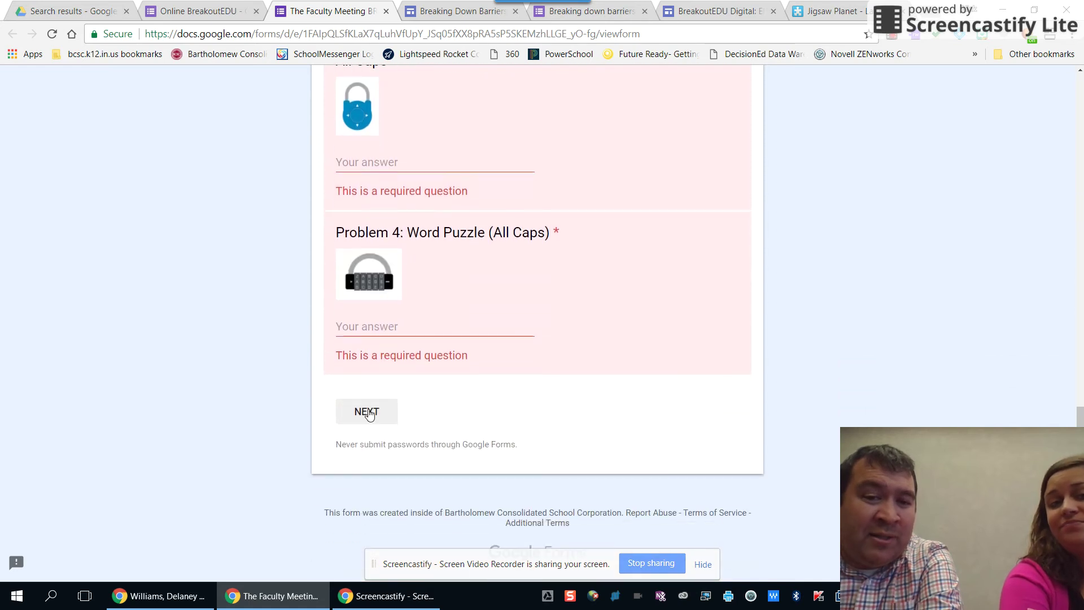
pyautogui.click(221, 14)
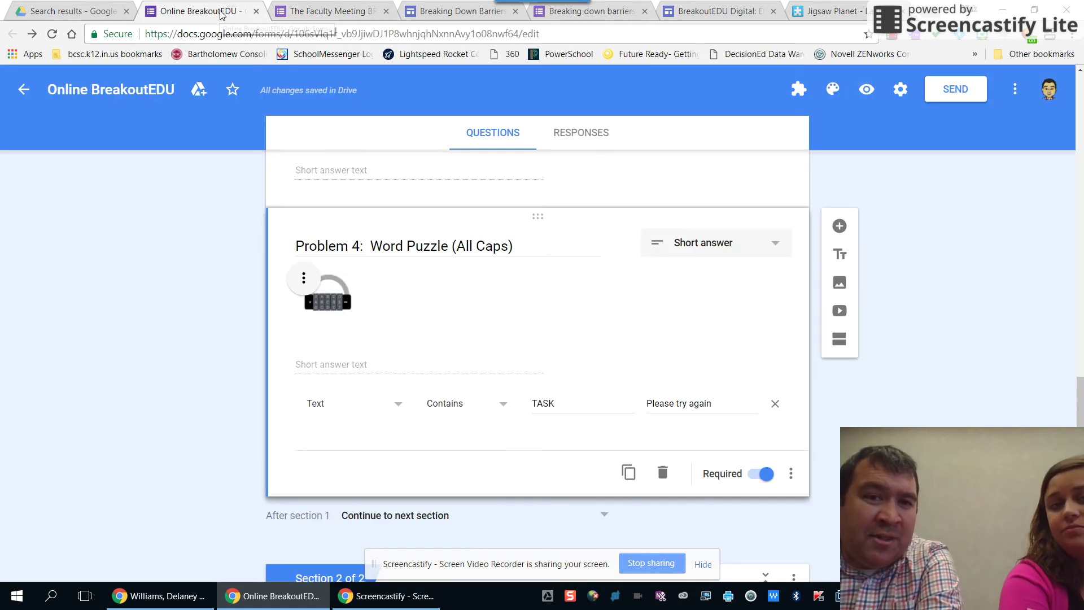
pyautogui.scroll(-3, 395, 293)
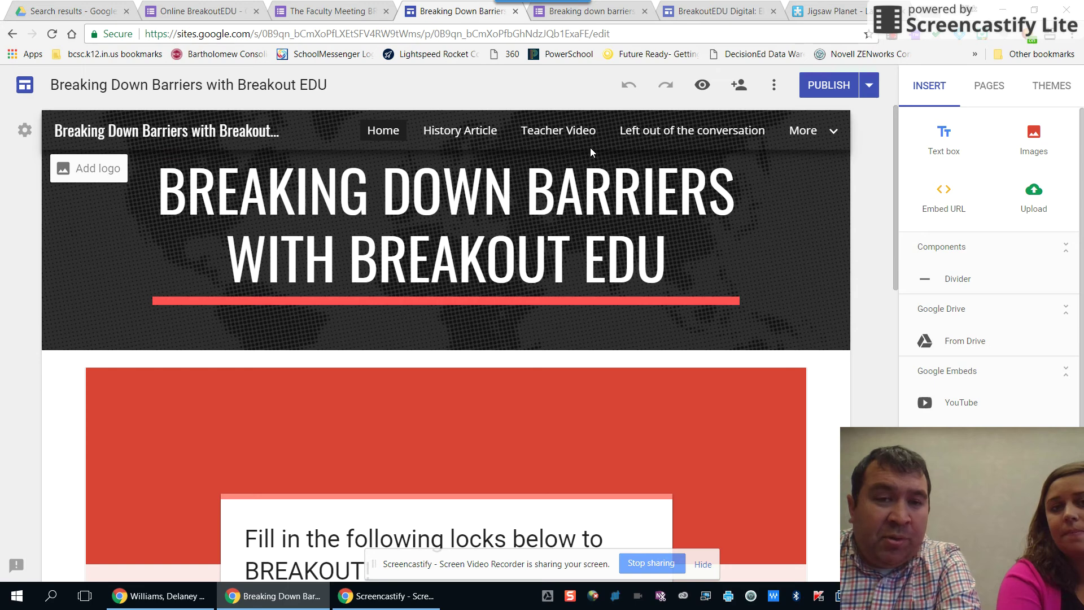
# - Look through the History Article and Teacher Video pages of the Breaking Down Barriers with Breakout EDU site
pyautogui.click(452, 134)
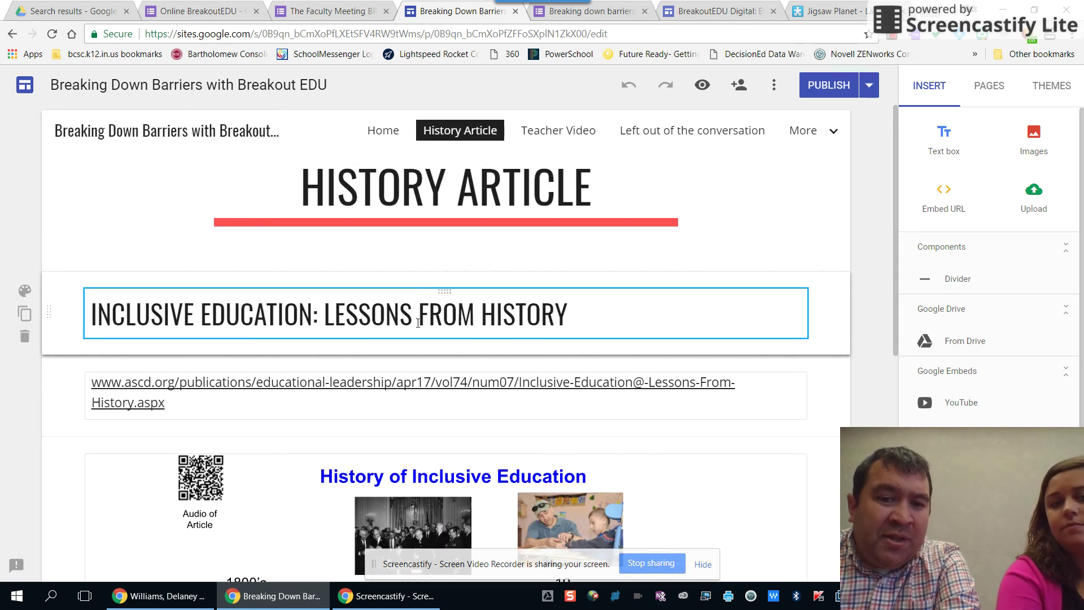
pyautogui.scroll(-2, 408, 345)
pyautogui.scroll(-5, 408, 350)
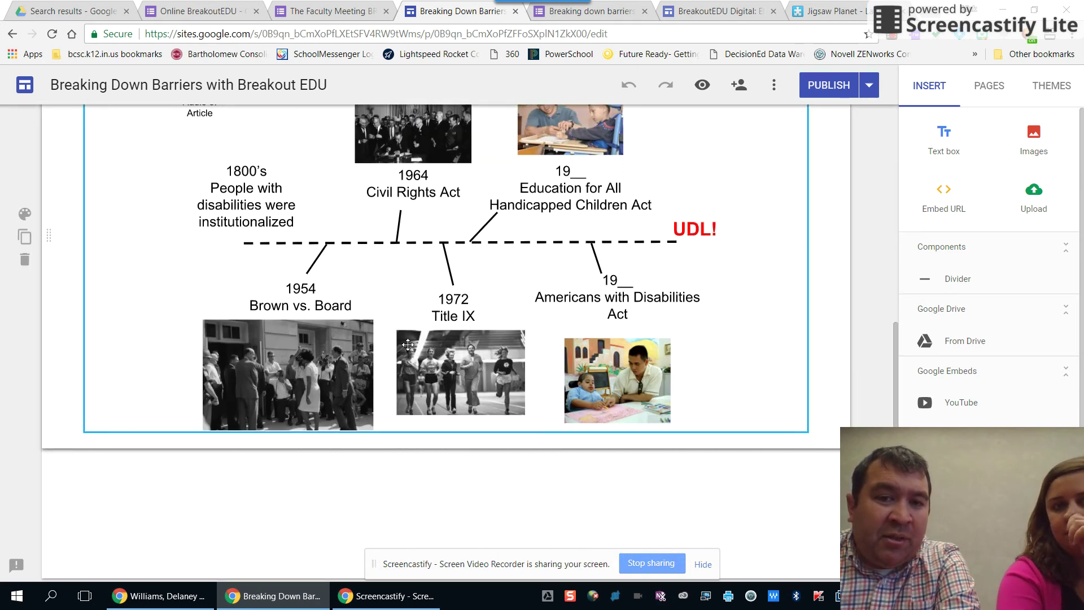
pyautogui.scroll(7, 548, 199)
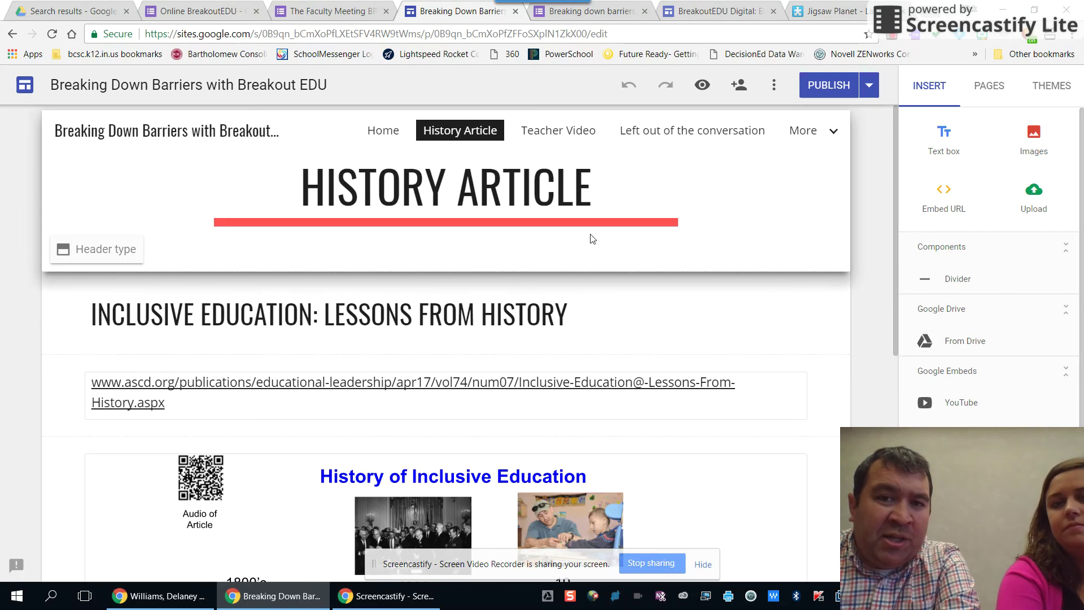
pyautogui.click(568, 135)
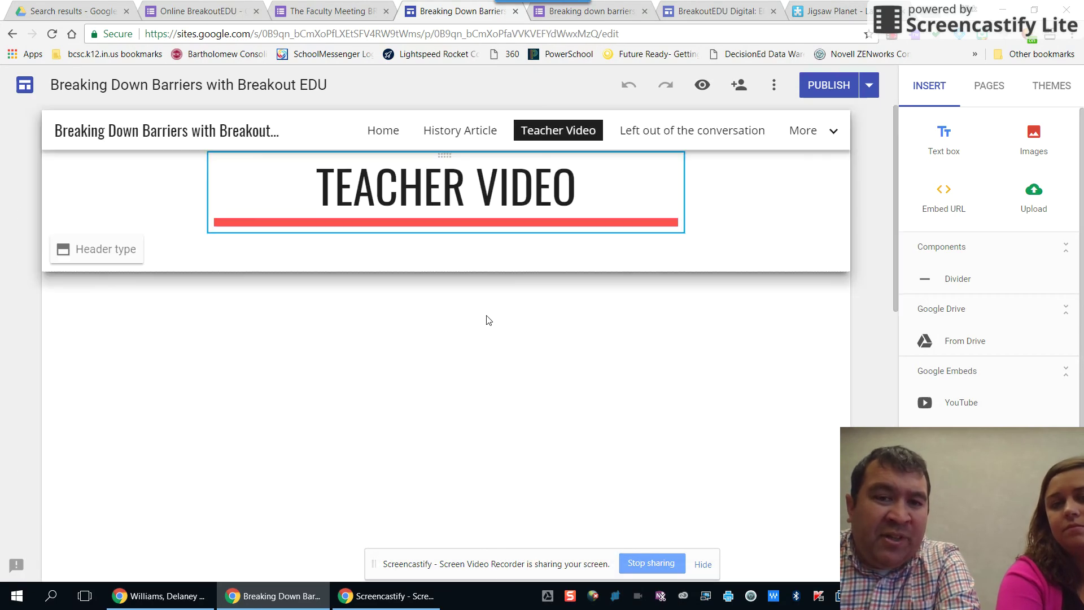
pyautogui.scroll(-8, 594, 436)
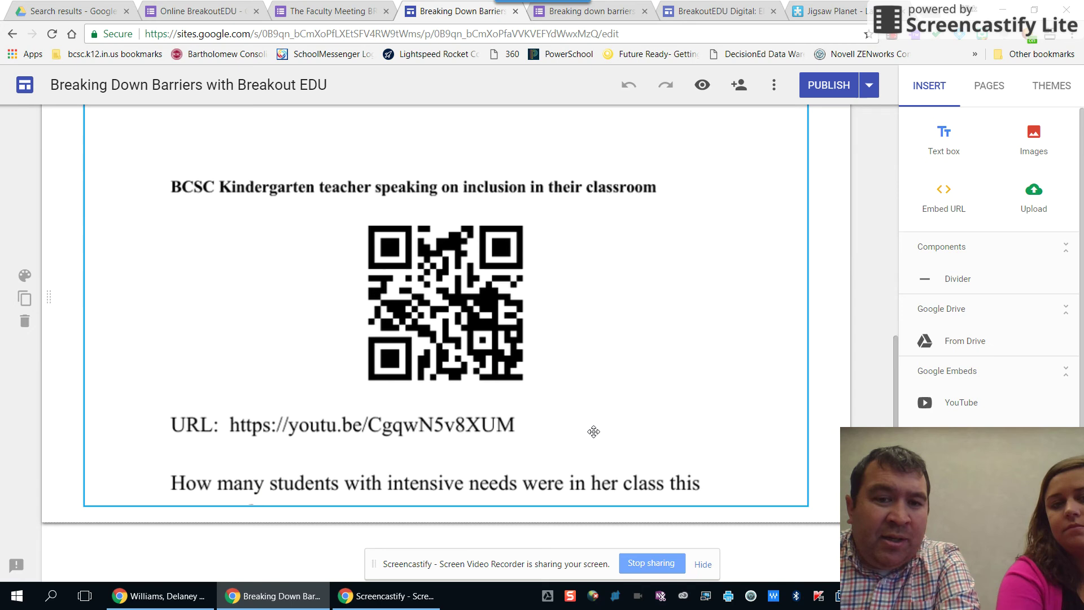
pyautogui.scroll(8, 598, 369)
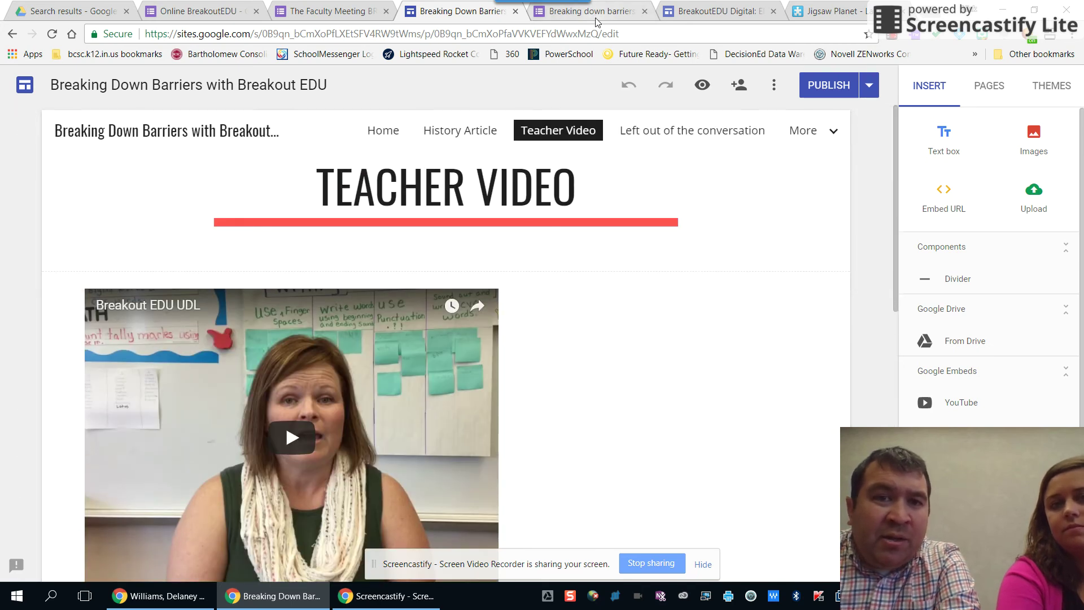
# - View the BreakoutEDU Digital: Elementary Principals site and the Jigsaw Planet puzzle, and return to the Breaking Down Barriers site
pyautogui.click(714, 10)
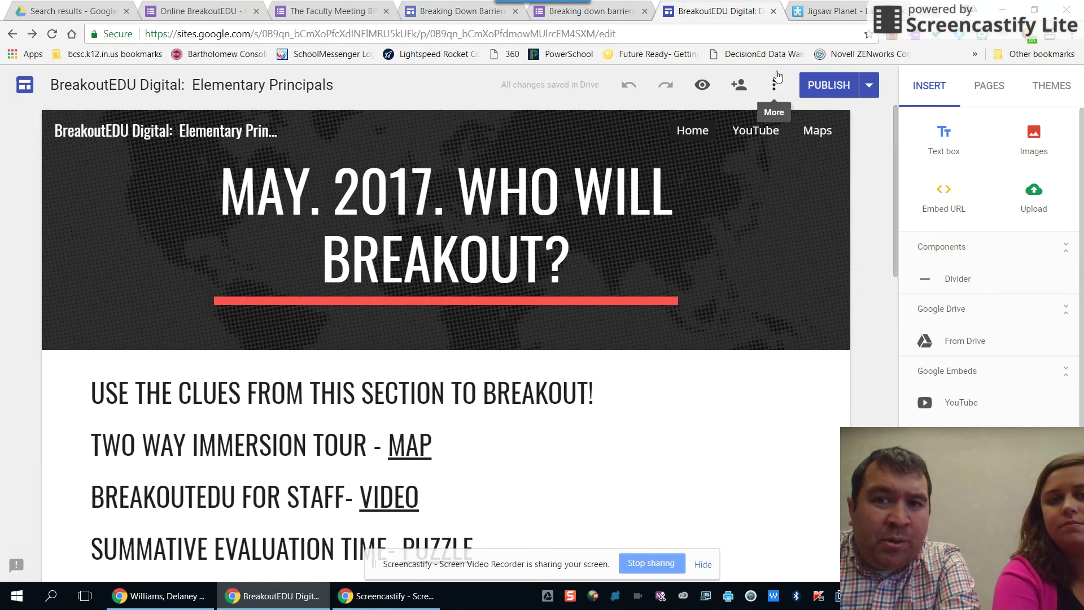
pyautogui.click(817, 11)
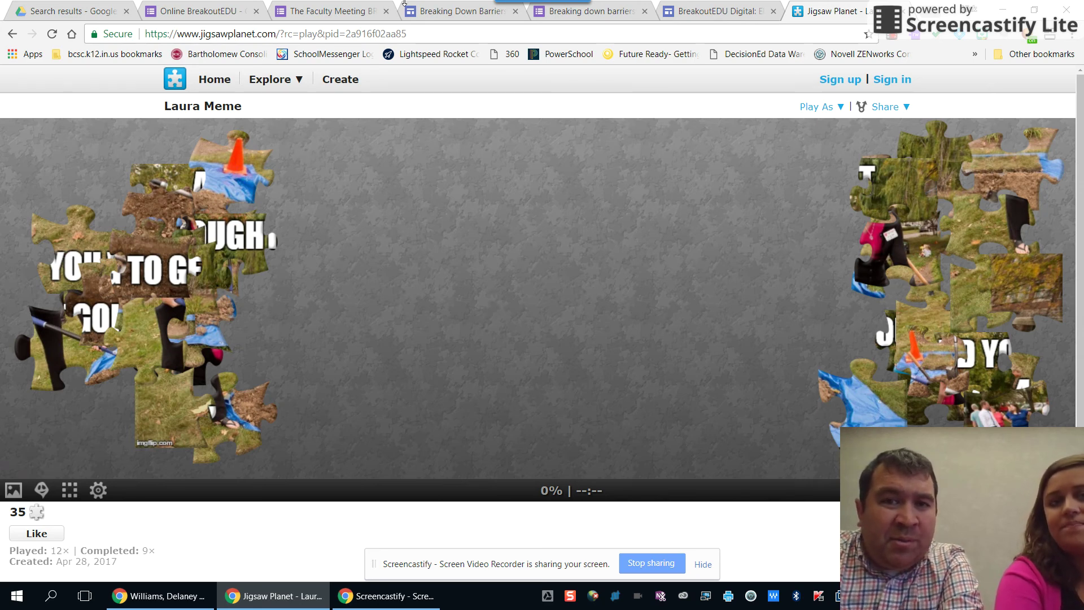
pyautogui.click(455, 12)
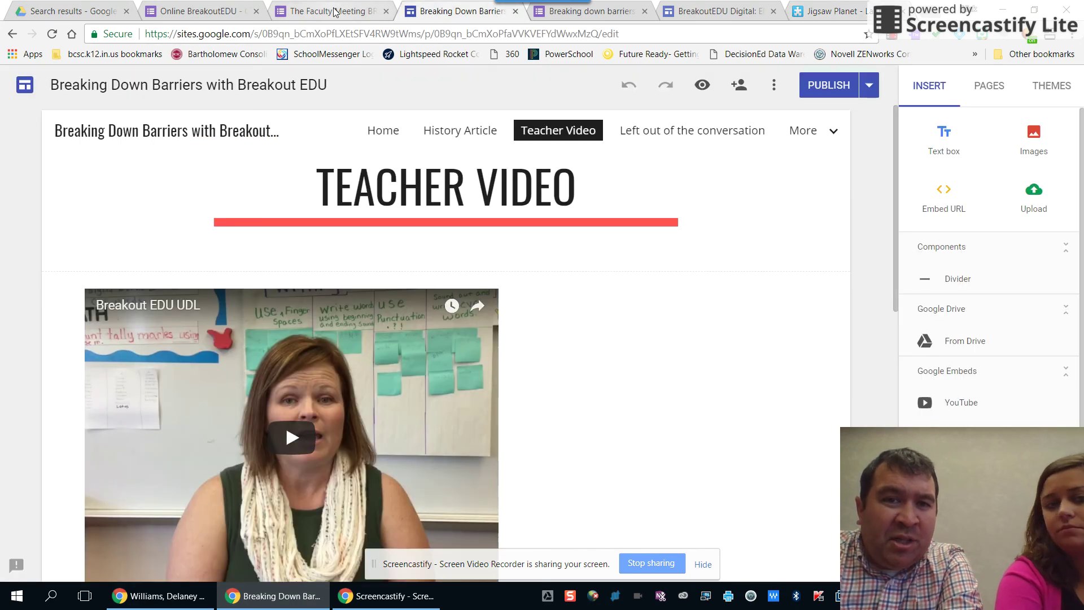